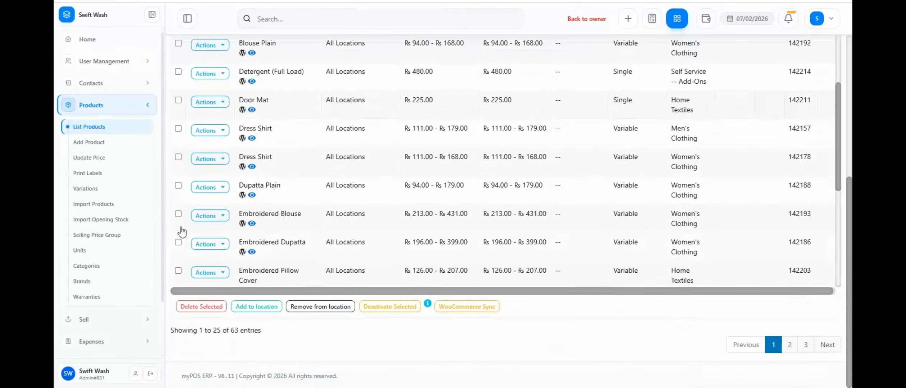
Open the 3 Pcs Suit product from the product list for editing.
scroll(243, 105, up, 6)
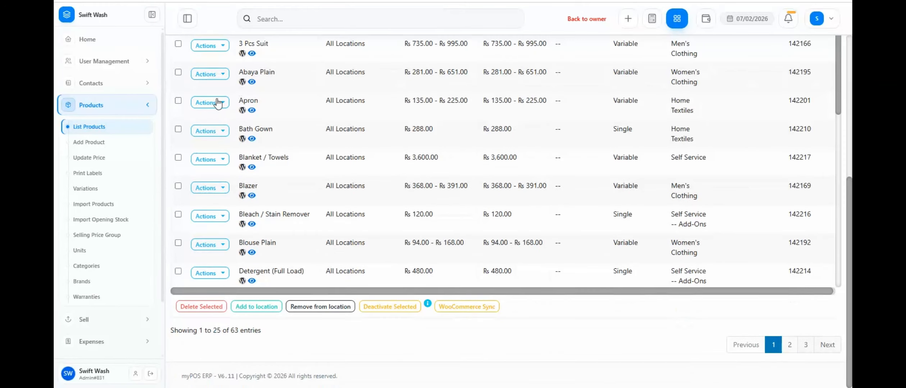
scroll(221, 104, up, 6)
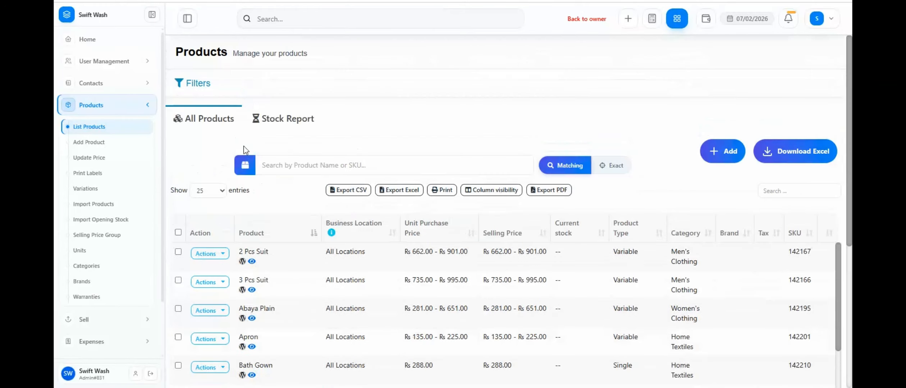
click(221, 283)
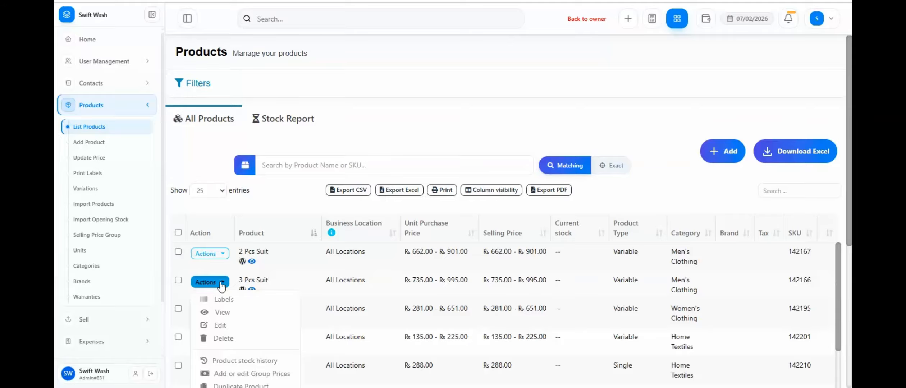
click(227, 329)
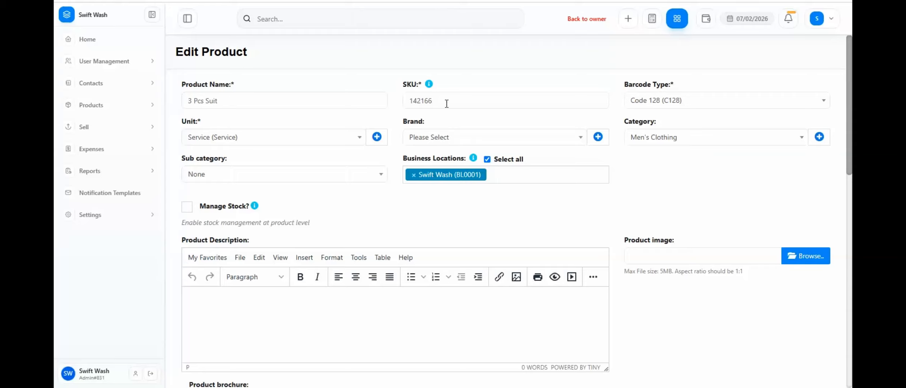
Set the 3 Pcs Suit's unit to Pieces (Pc(s)) and view its category choices.
click(209, 139)
click(219, 186)
click(658, 144)
click(658, 145)
Examine the product's remaining settings, including its Service Type variation and the Iron and Wash+Iron values.
scroll(617, 173, down, 2)
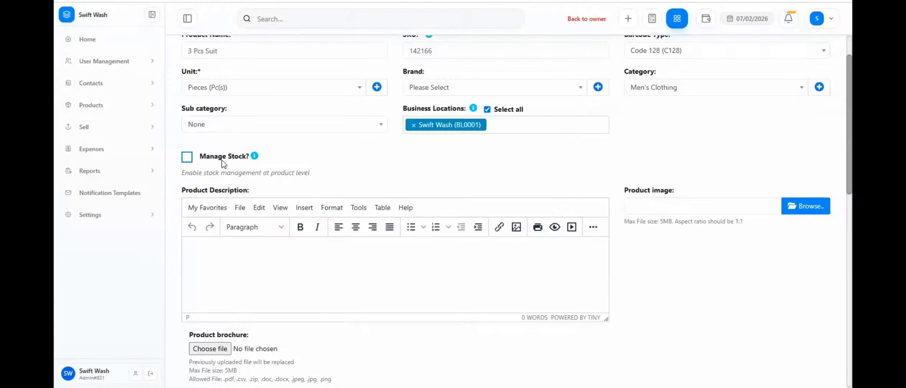
scroll(169, 183, down, 12)
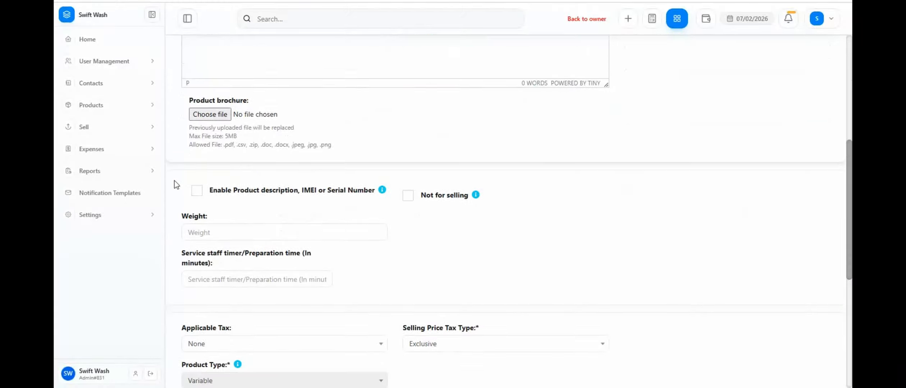
scroll(177, 185, down, 3)
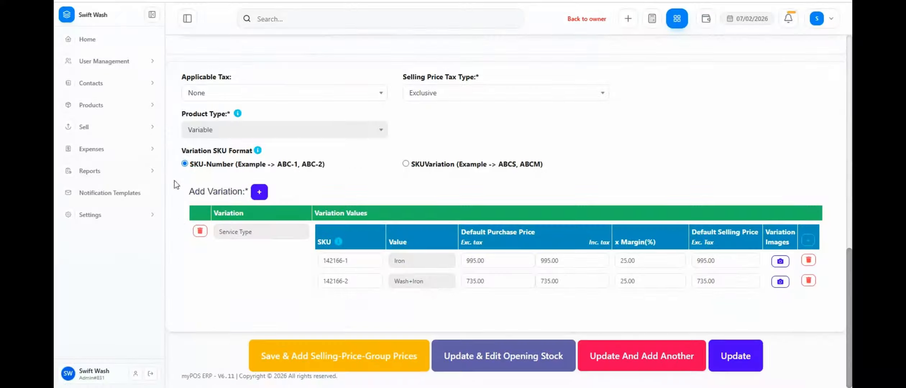
triple_click(247, 231)
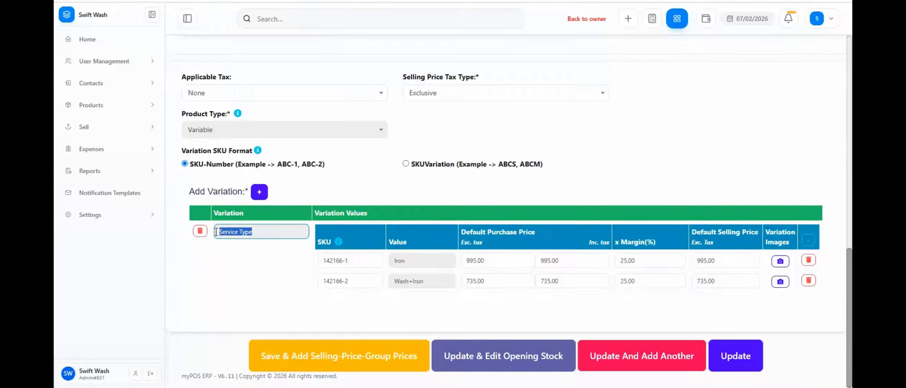
click(294, 271)
drag(409, 263, 379, 259)
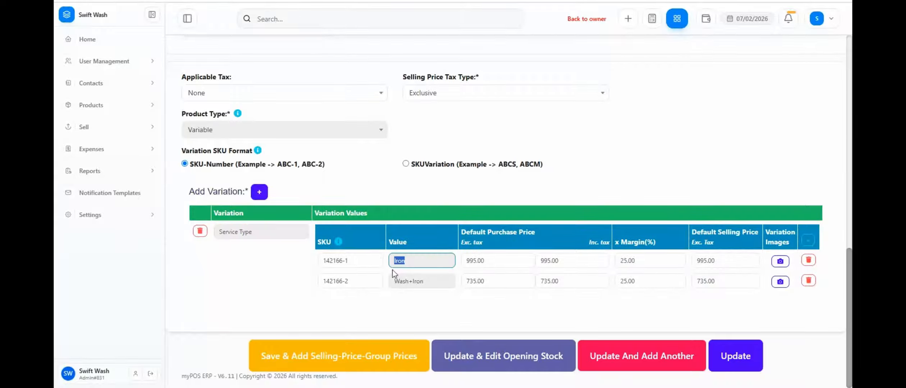
drag(431, 282, 377, 292)
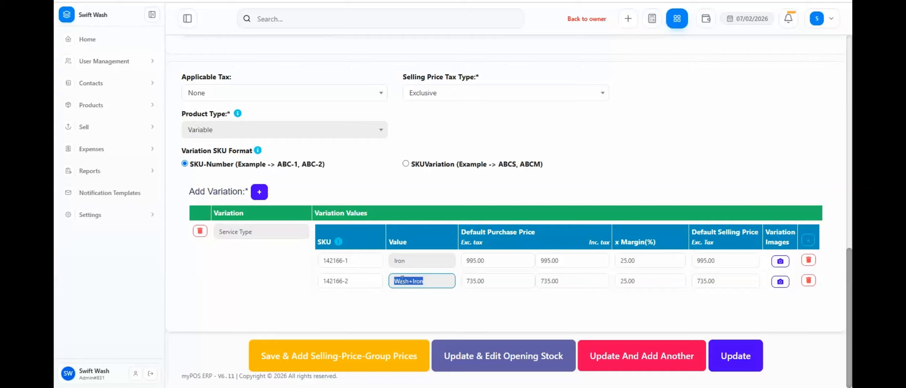
Inspect the Service Type variation's values in the product variations, discarding the extra blank value rows.
click(149, 108)
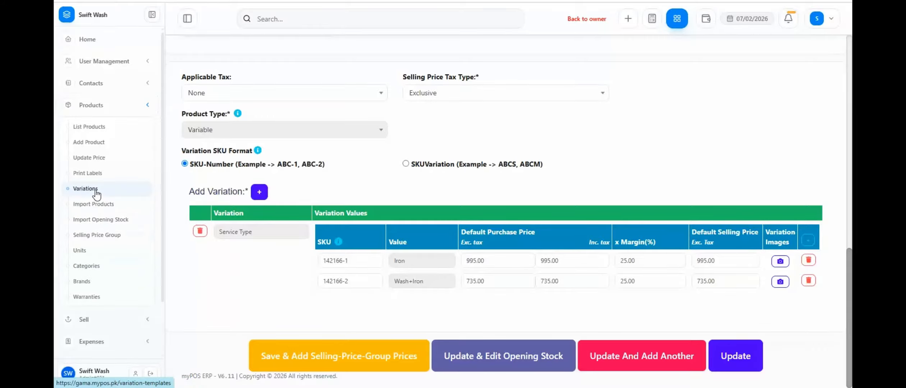
click(86, 188)
click(494, 52)
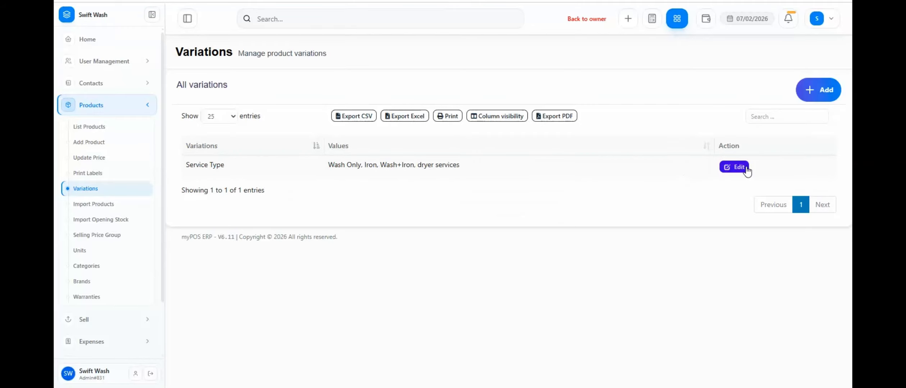
click(734, 167)
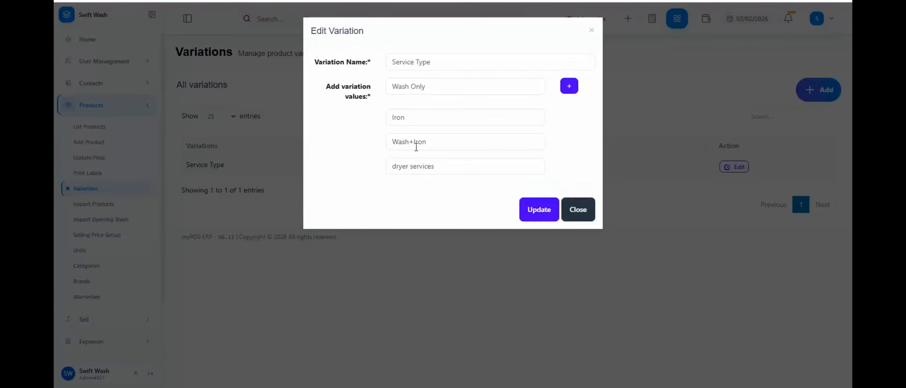
click(569, 86)
click(570, 86)
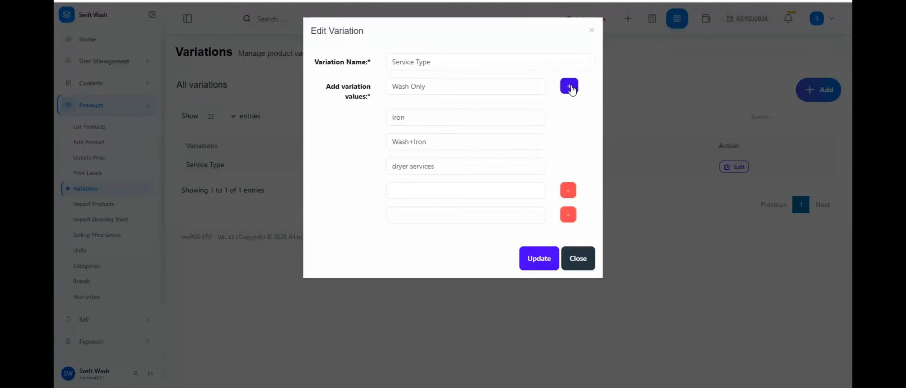
click(579, 260)
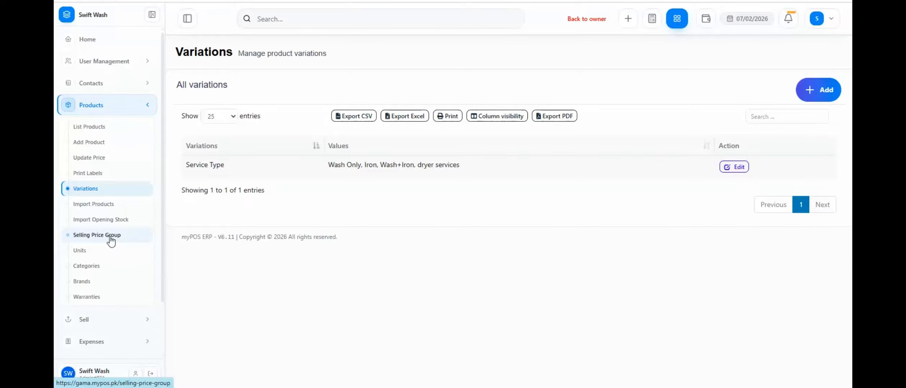
View the selling price groups, and open the group prices of the 3 Pcs Suit product.
click(110, 237)
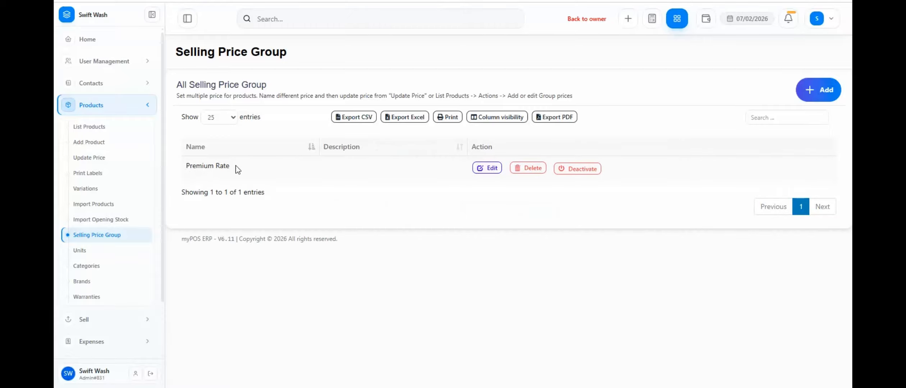
click(101, 128)
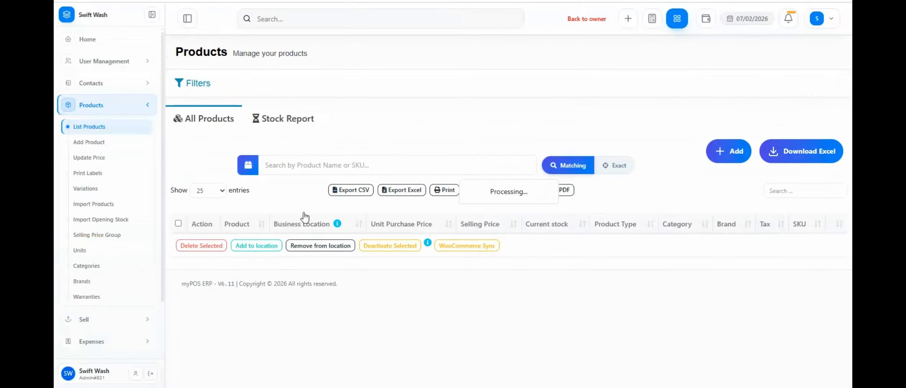
scroll(179, 135, down, 4)
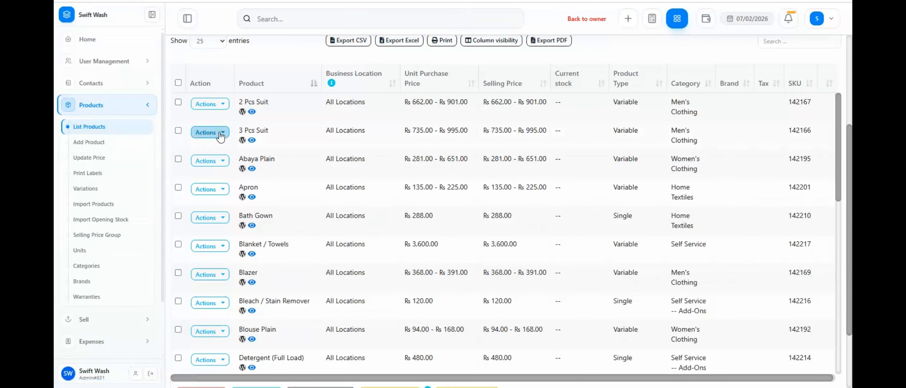
click(221, 135)
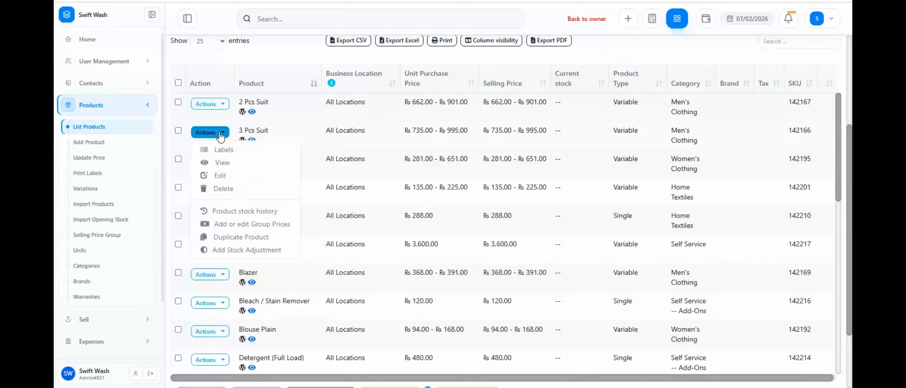
click(245, 227)
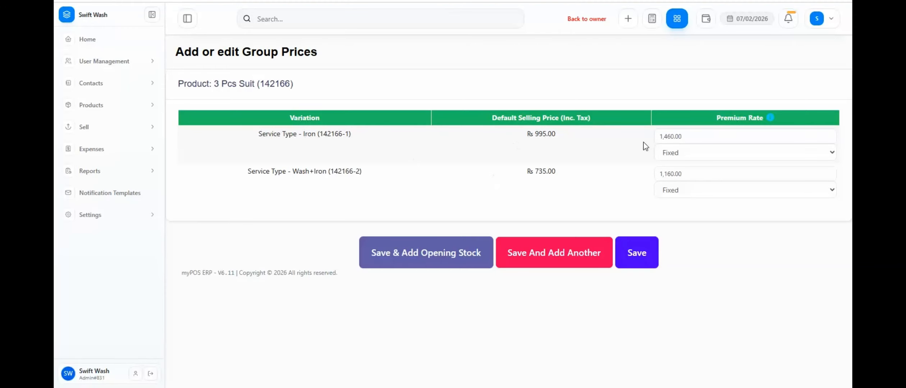
Compare the default selling prices with the Premium Rate prices for the Iron and Wash+Iron variations.
drag(522, 136, 556, 136)
drag(525, 171, 557, 172)
drag(683, 137, 650, 137)
drag(687, 173, 650, 173)
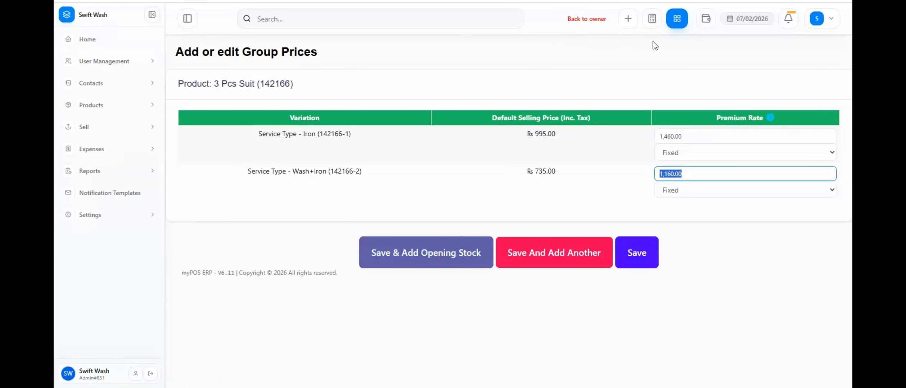
Open the point-of-sale screen, filter products to Women's Clothing and add Abaya Plain - Iron to the sale.
click(678, 20)
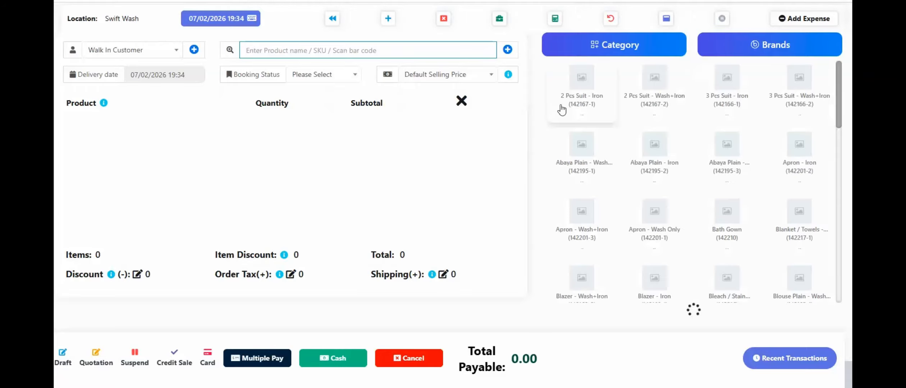
click(622, 45)
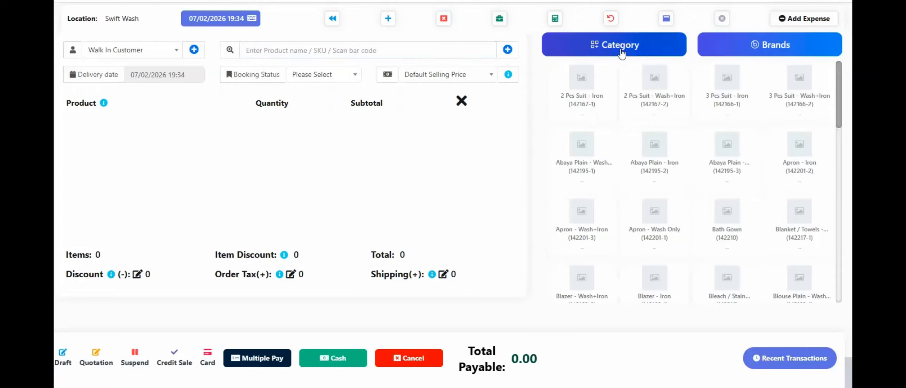
click(515, 180)
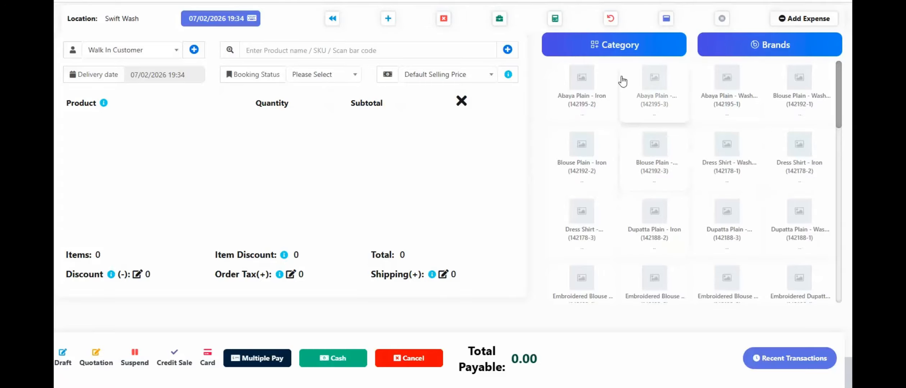
click(581, 105)
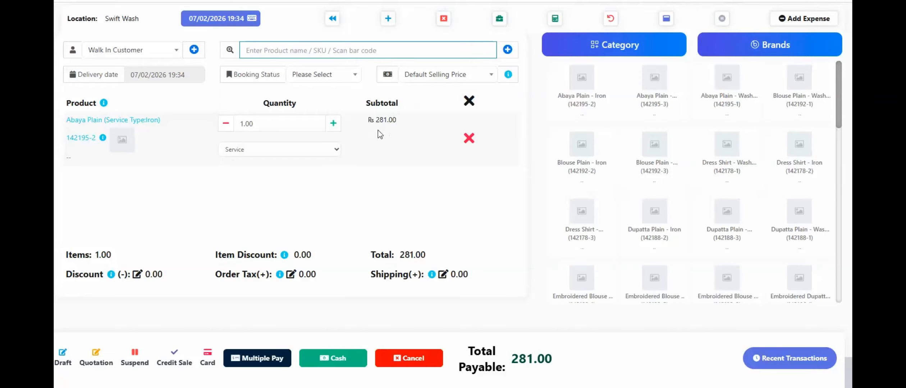
Switch the sale's price group to Premium Rate and add Abaya Plain - Iron again.
click(446, 82)
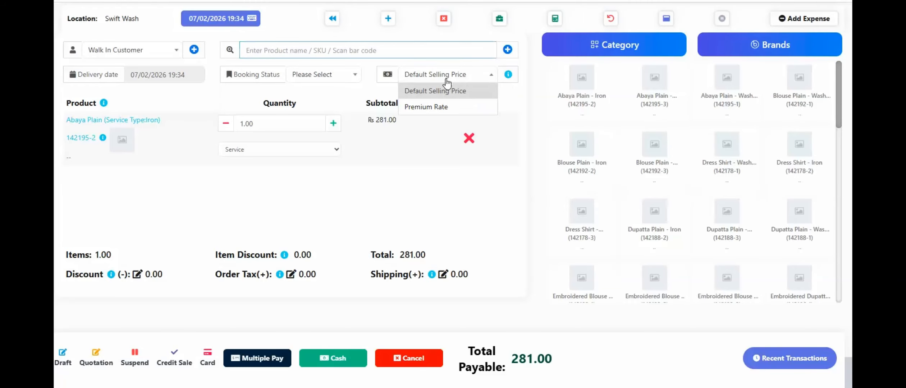
click(421, 110)
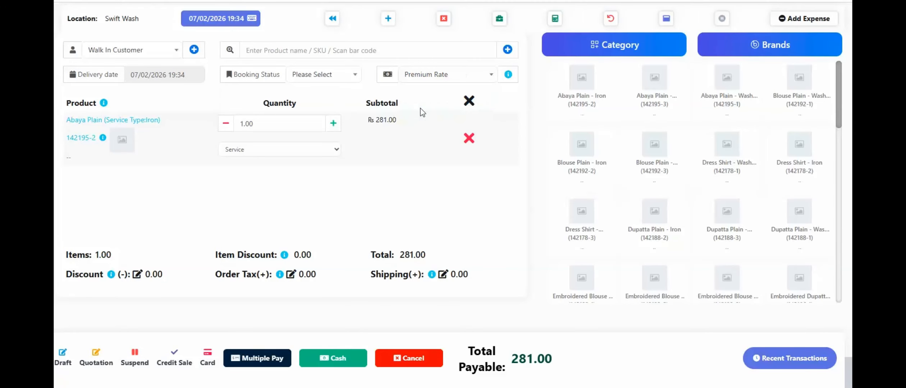
click(577, 104)
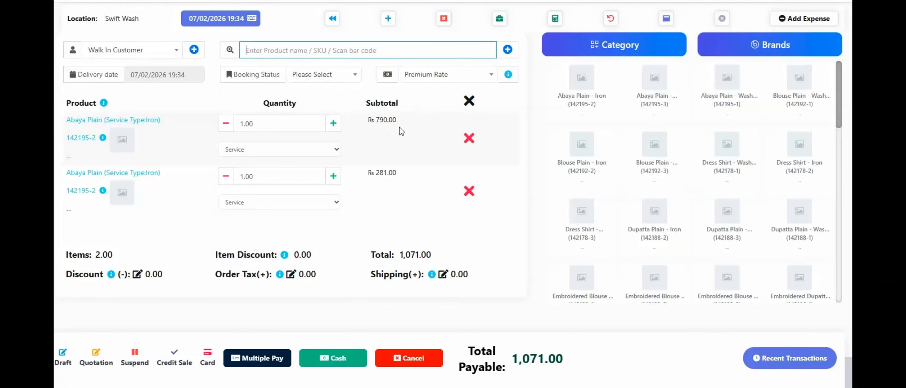
Set the order's delivery date to 07/09/2026 and its booking status to Booked.
click(185, 77)
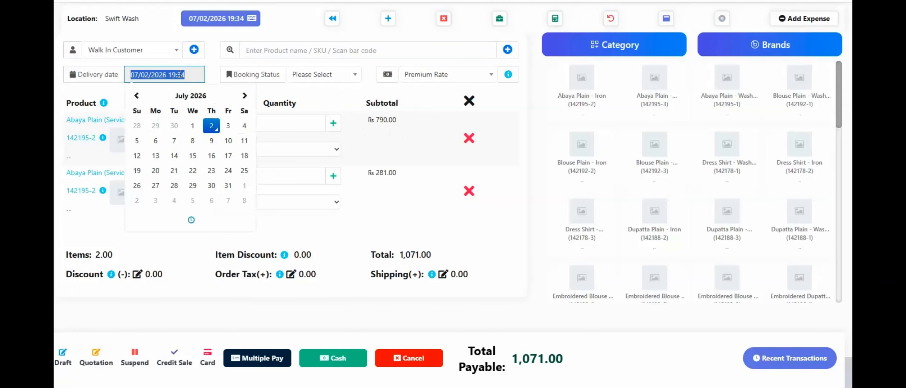
click(211, 140)
click(215, 77)
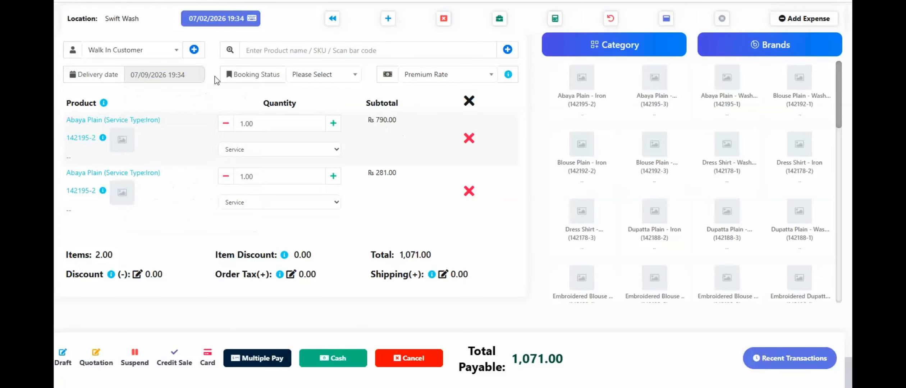
click(346, 76)
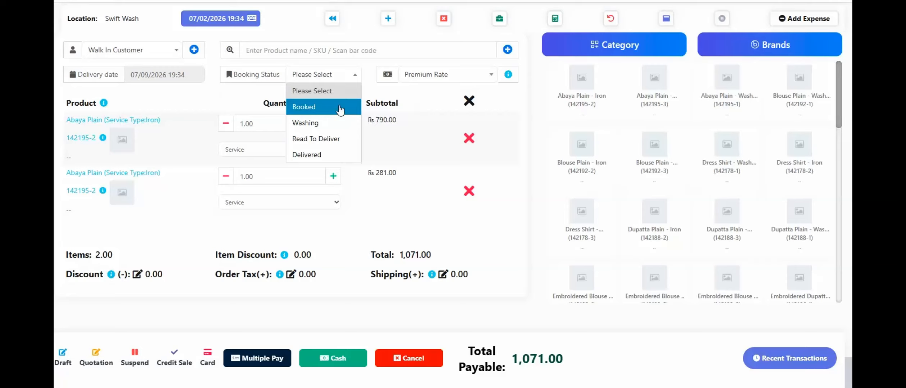
click(314, 108)
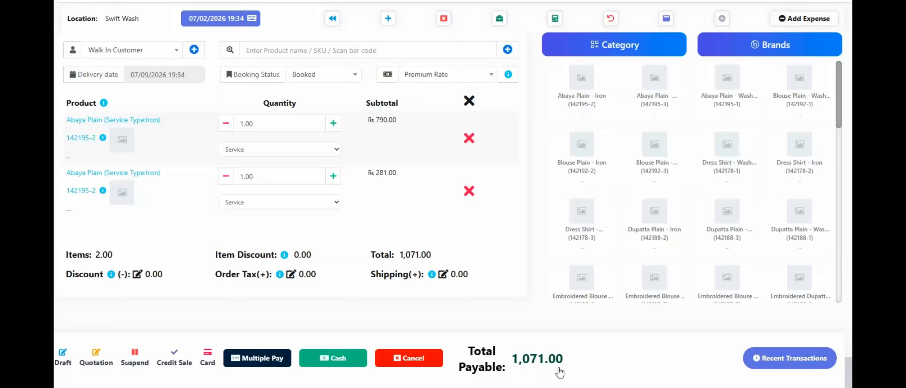
Apply a fixed discount of 71 to the order.
click(137, 274)
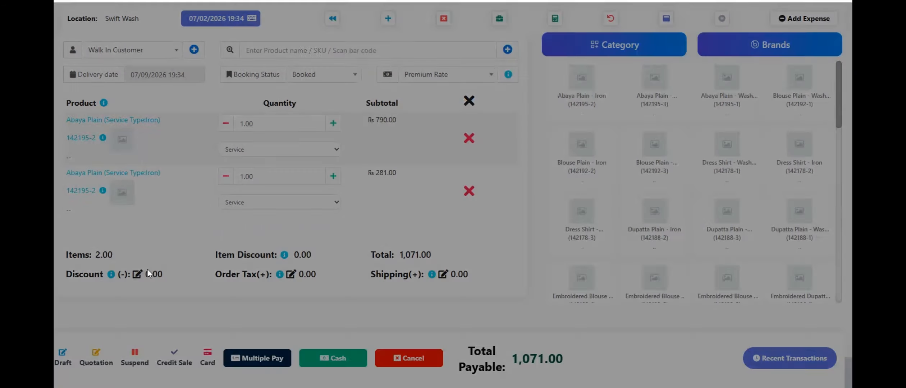
click(439, 87)
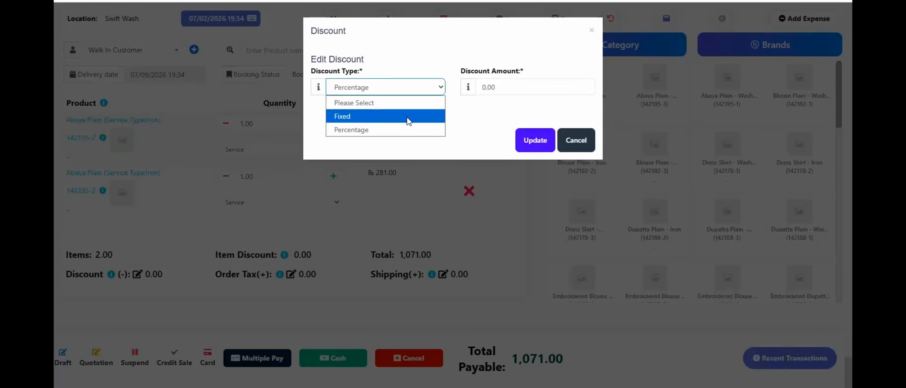
click(414, 115)
click(510, 85)
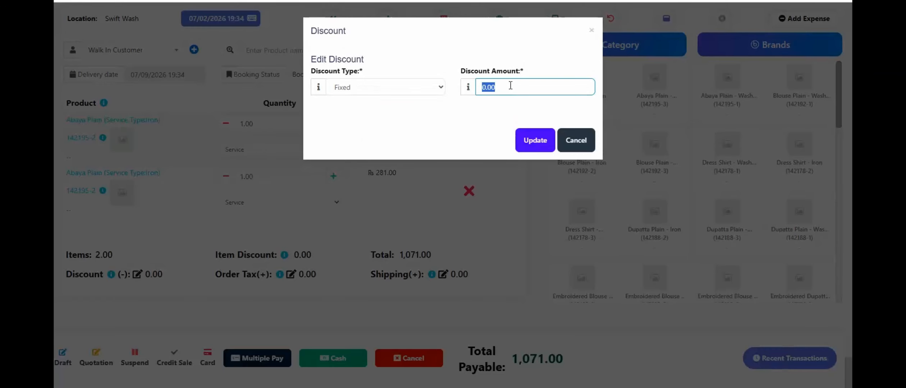
text(71)
click(526, 141)
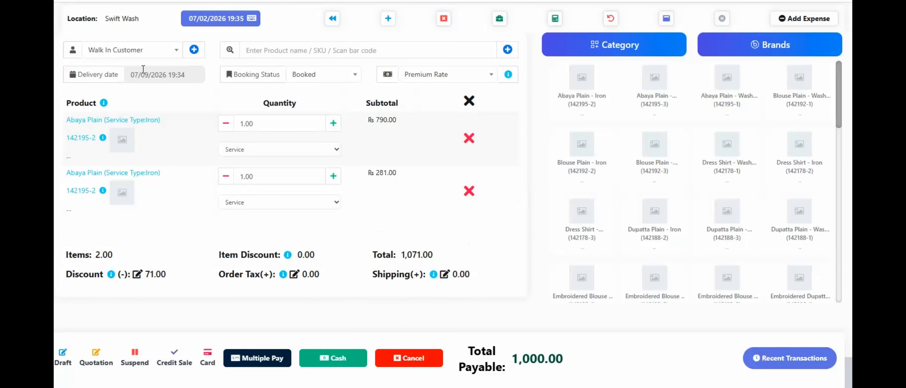
Examine the customer selector and the new-contact form, including its additional information fields, and close the form without saving.
click(164, 56)
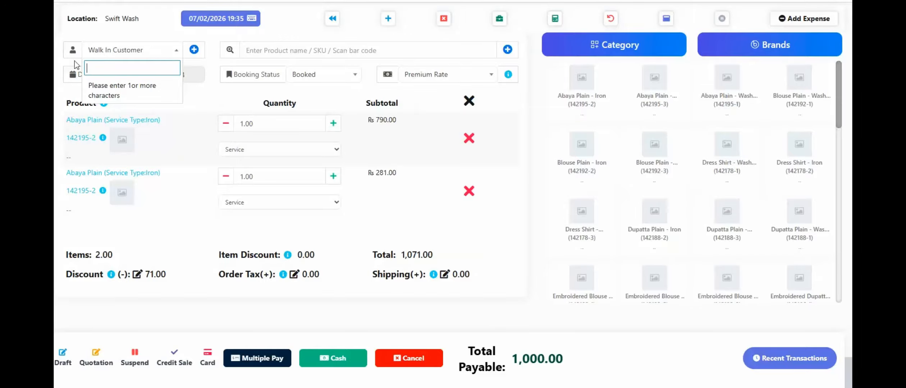
click(155, 55)
click(193, 50)
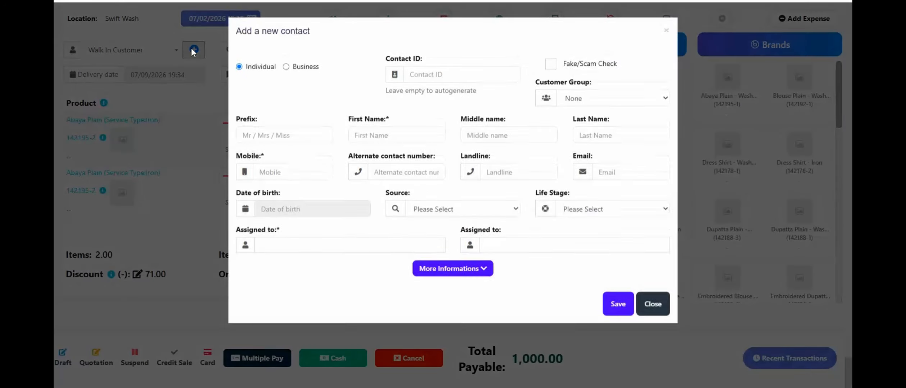
click(395, 135)
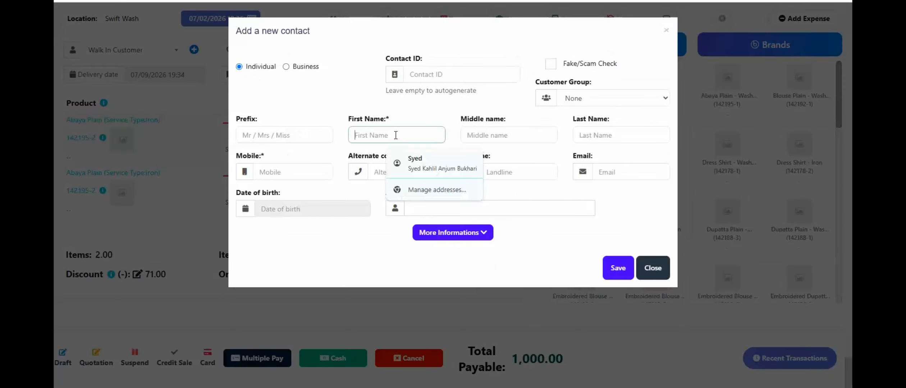
click(288, 172)
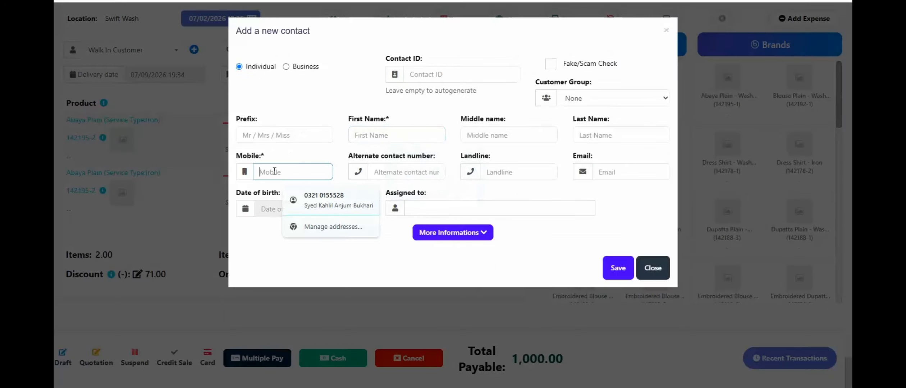
click(258, 262)
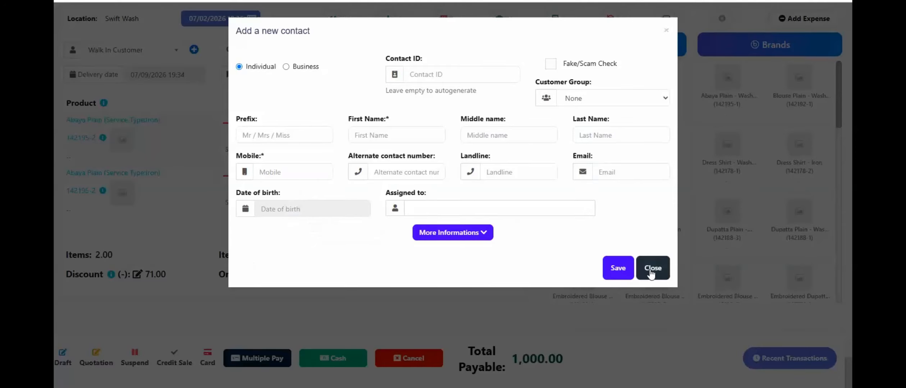
click(467, 234)
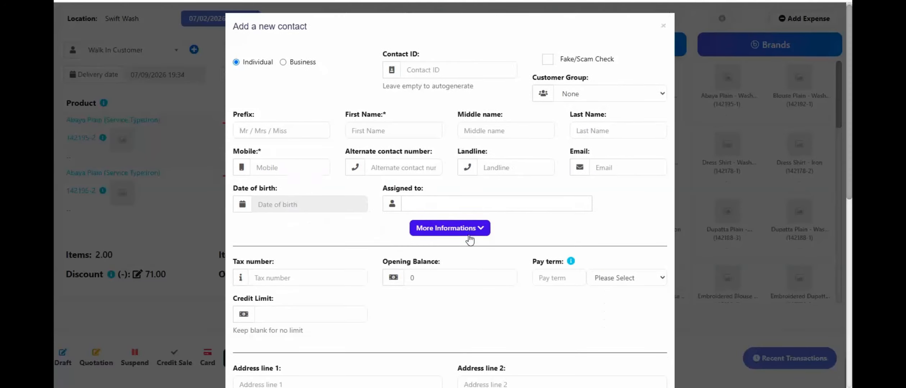
scroll(297, 194, down, 4)
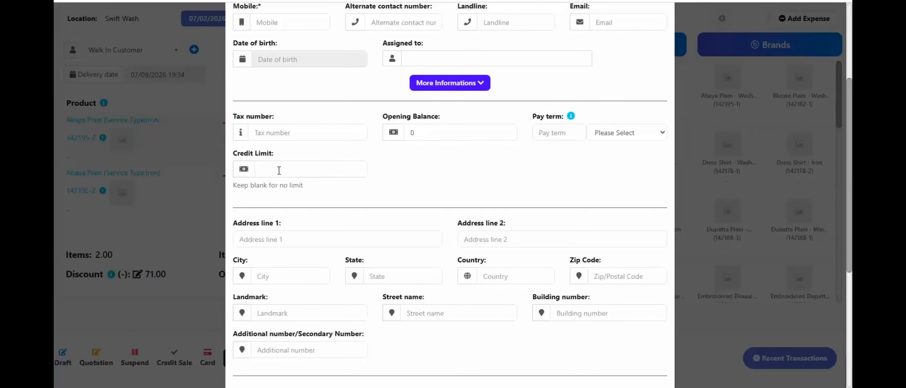
scroll(532, 233, down, 5)
click(649, 354)
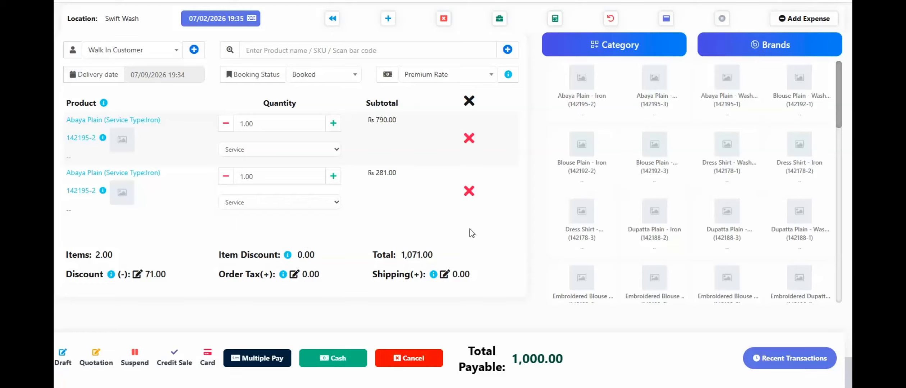
Take a partial cash payment of 200 through Multiple Pay, finalize it and submit the sale despite the remaining balance.
click(250, 365)
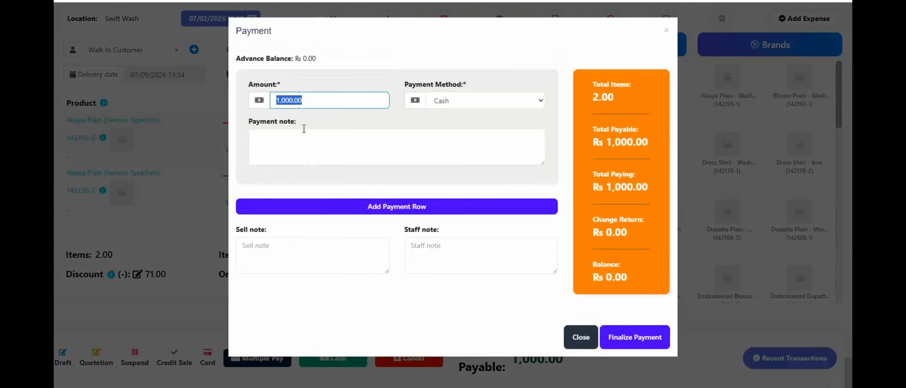
text(200)
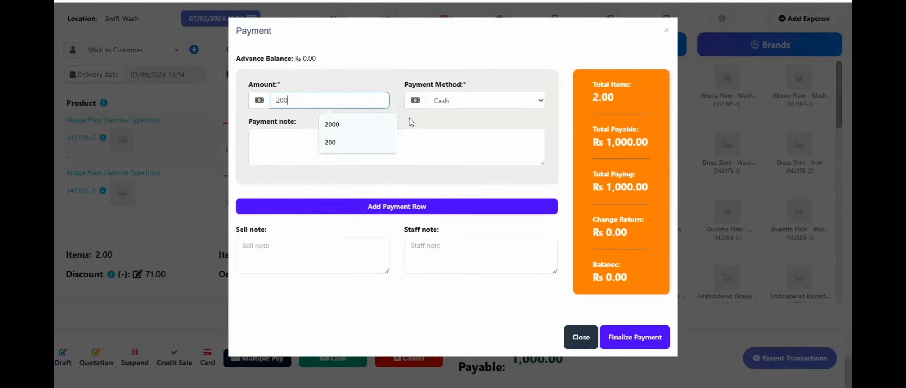
click(412, 123)
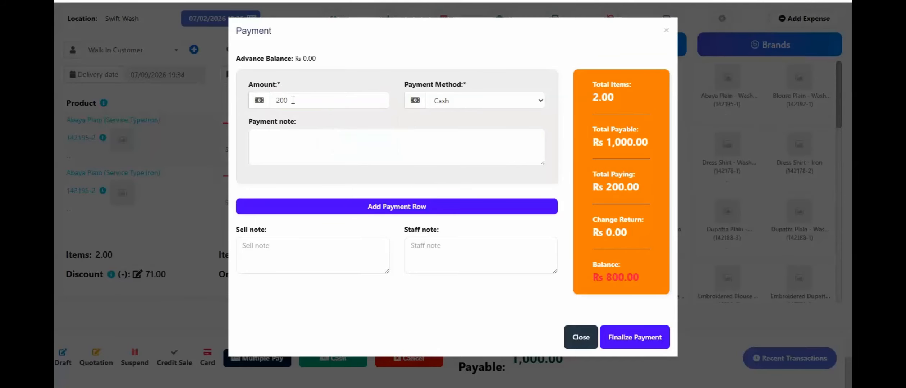
click(613, 339)
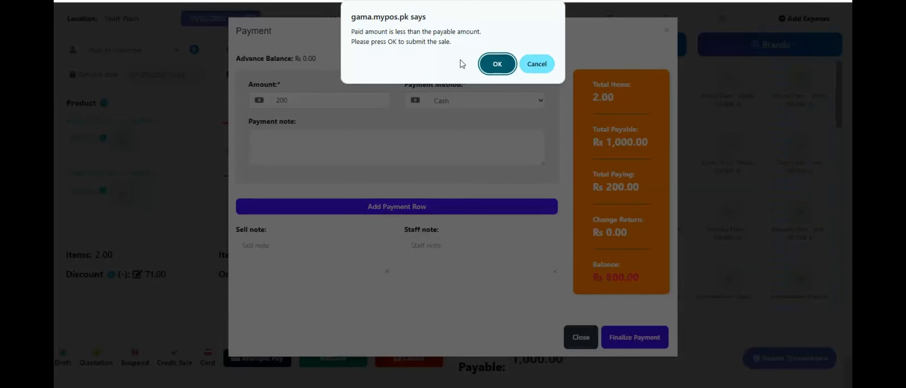
click(502, 66)
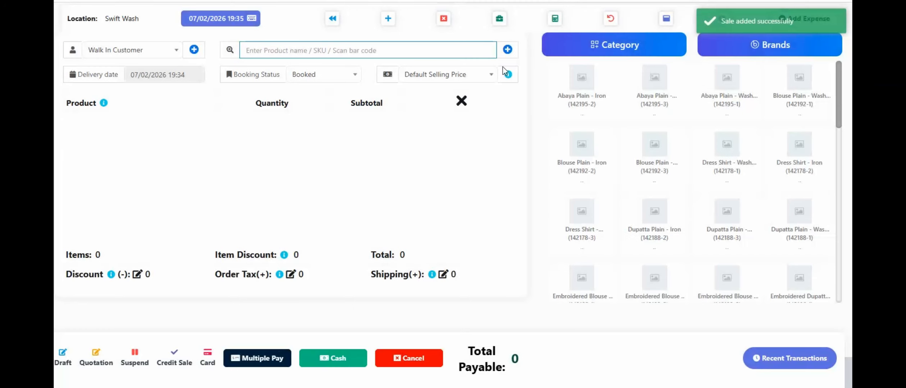
Return to the list of POS sales and update the new order's booking status to Washing.
click(332, 23)
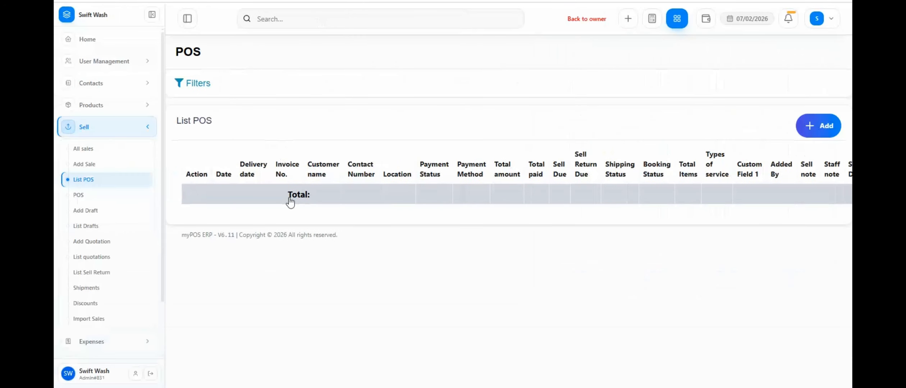
click(187, 19)
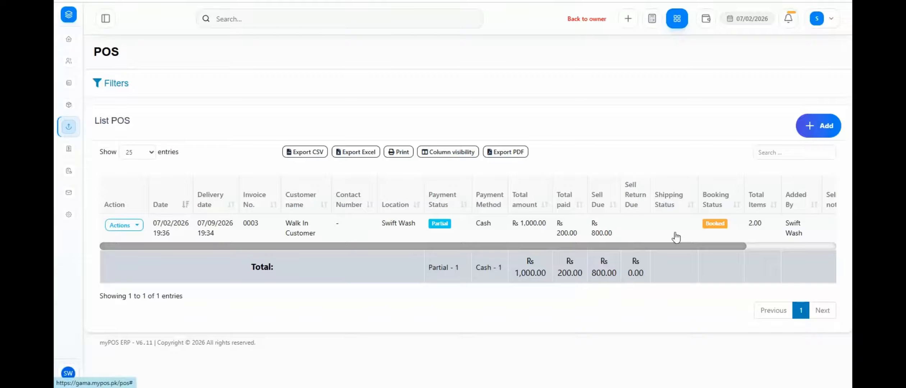
click(715, 225)
click(384, 81)
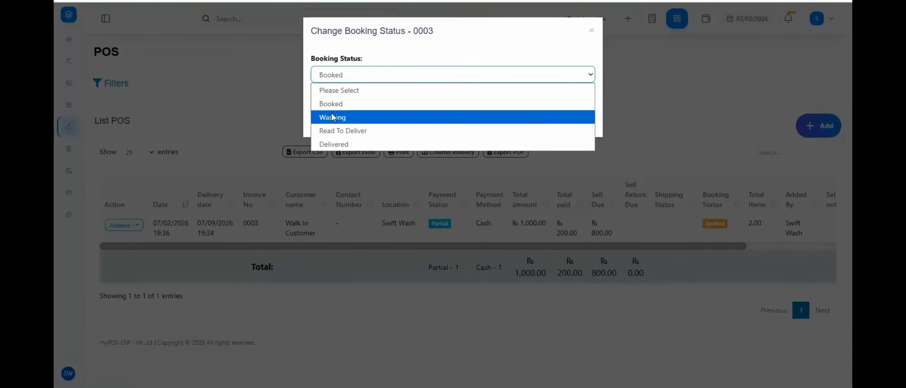
click(329, 118)
click(538, 121)
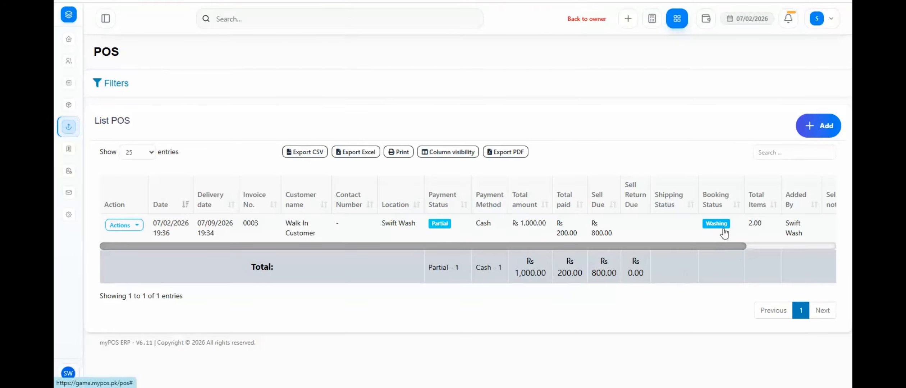
Add a cash payment of 800.00 to the partially paid order and save it.
click(440, 226)
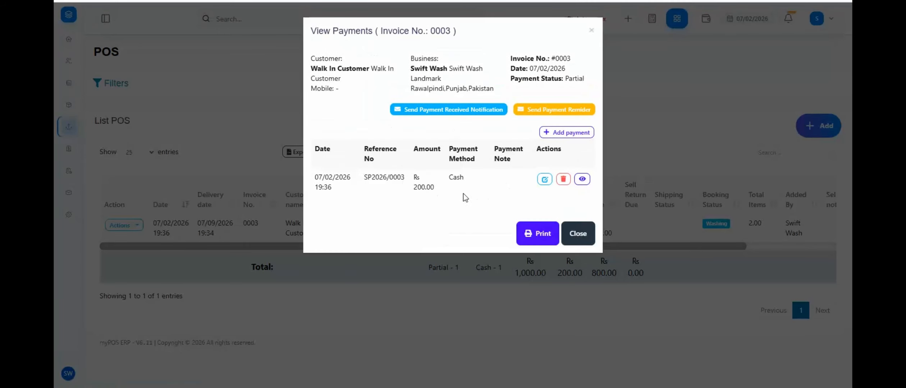
click(560, 136)
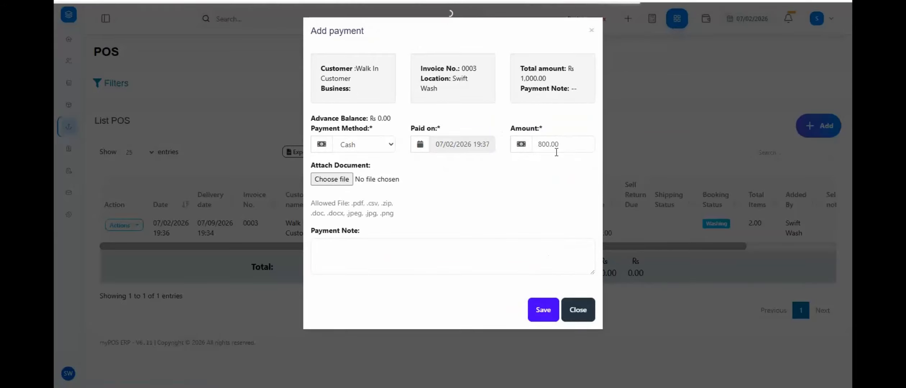
click(543, 311)
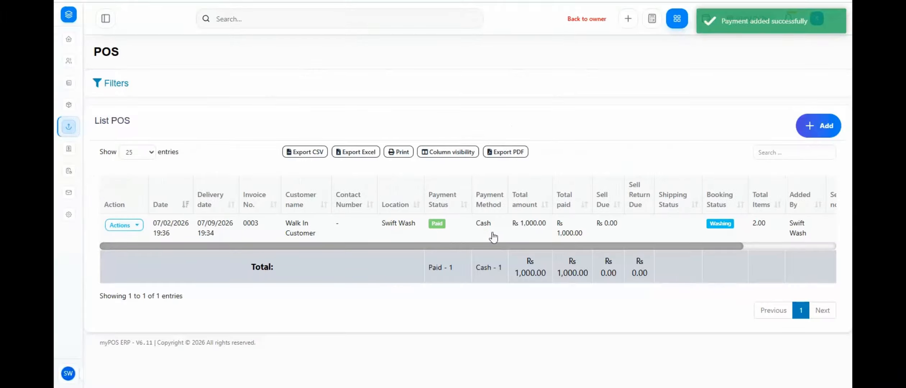
Update the order's booking status to Delivered.
click(720, 224)
click(334, 75)
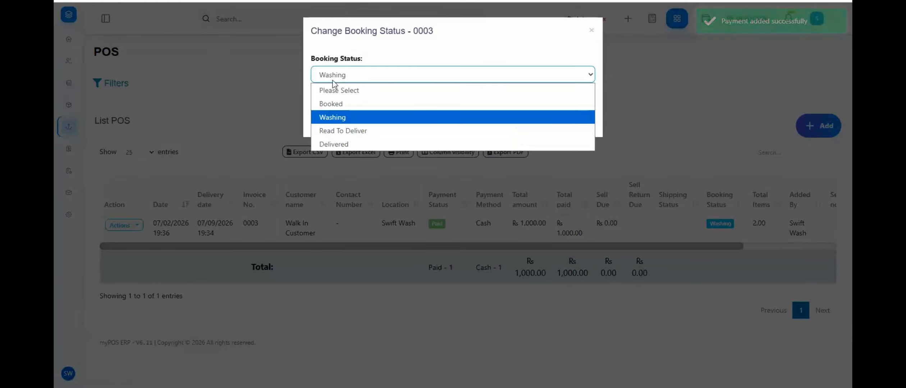
click(337, 144)
click(530, 116)
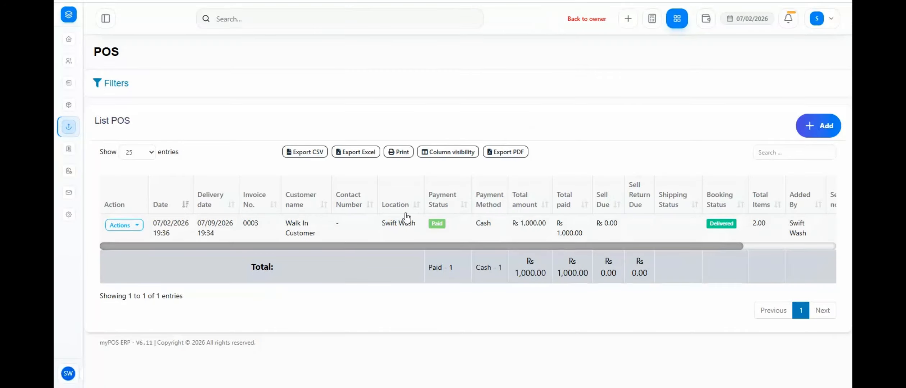
Review the POS list filters, including the Booking Status options, and collapse them again.
click(117, 84)
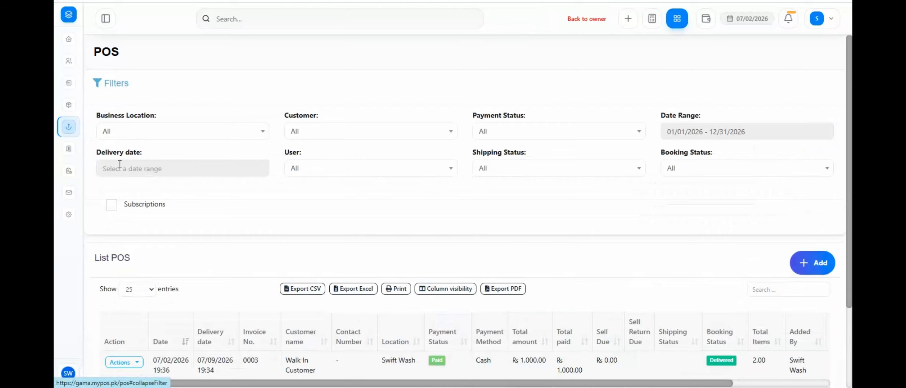
click(675, 175)
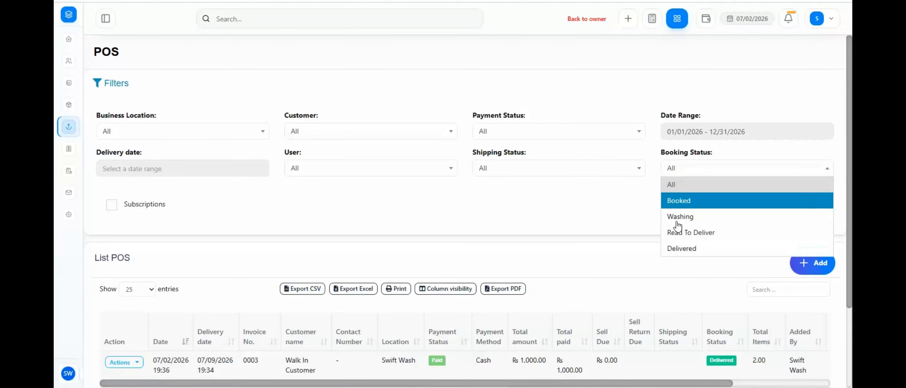
click(118, 85)
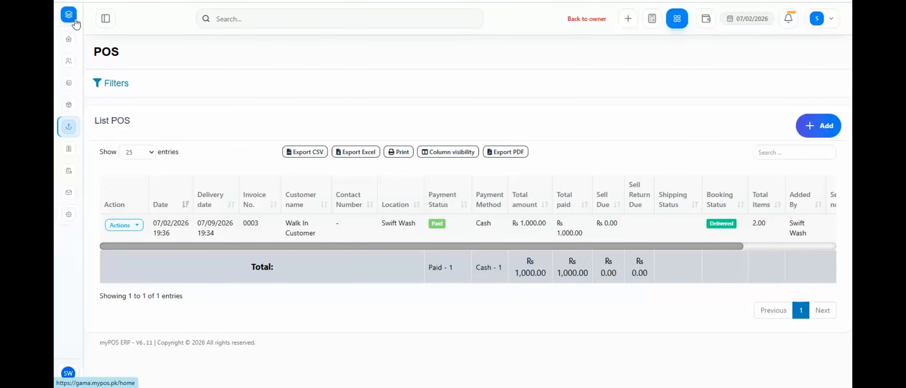
Open the POS section of the Business Settings and examine the delivery date, Enable Booking Status and Booking Statuses settings.
click(68, 217)
click(93, 217)
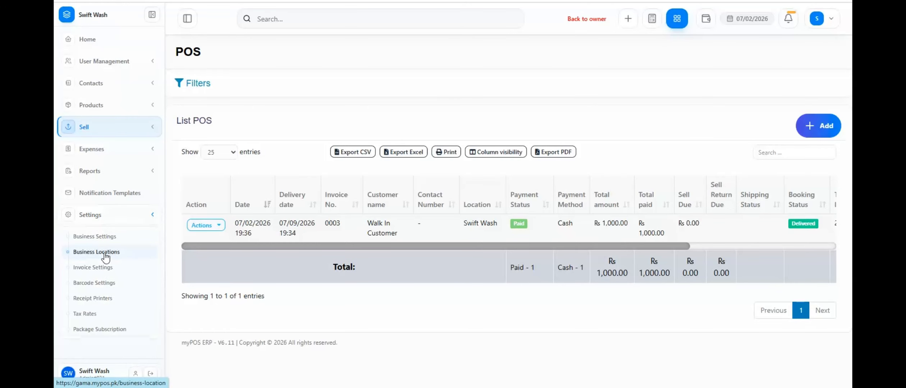
click(105, 237)
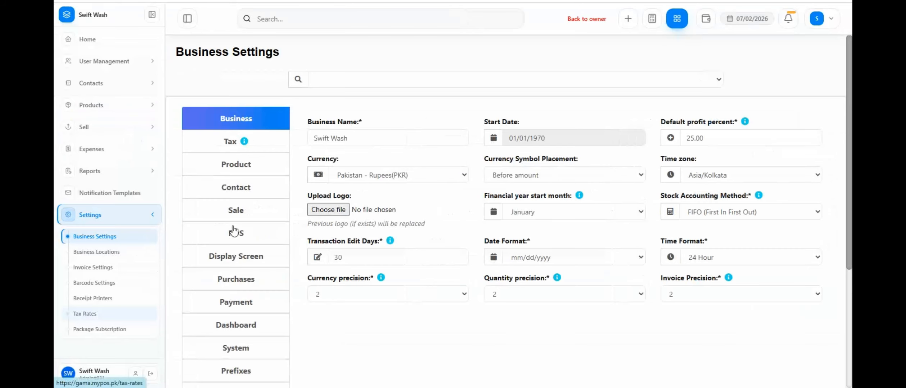
click(236, 232)
scroll(554, 269, down, 5)
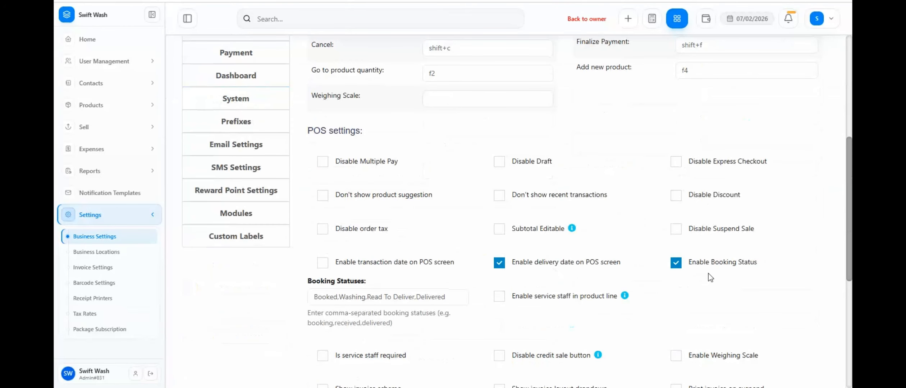
scroll(713, 265, down, 1)
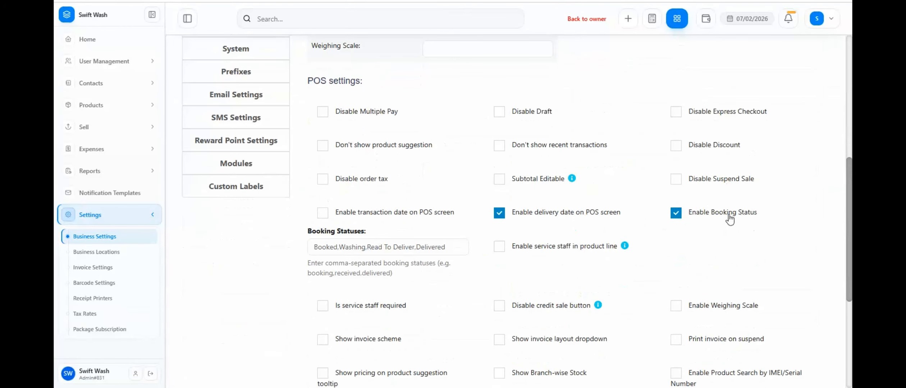
drag(454, 248, 315, 251)
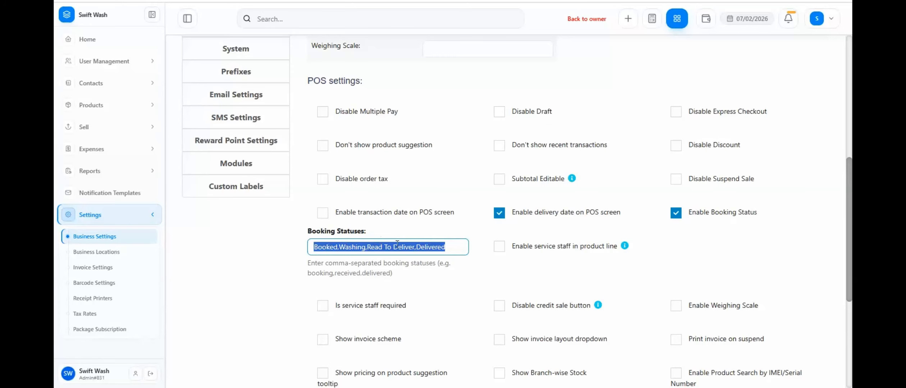
click(327, 247)
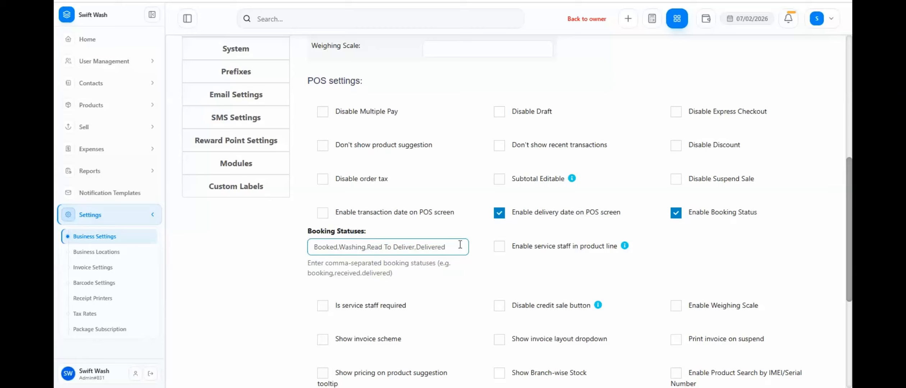
Enable the transaction date on the POS screen and save the updated business settings.
key(ctrl+a)
click(487, 251)
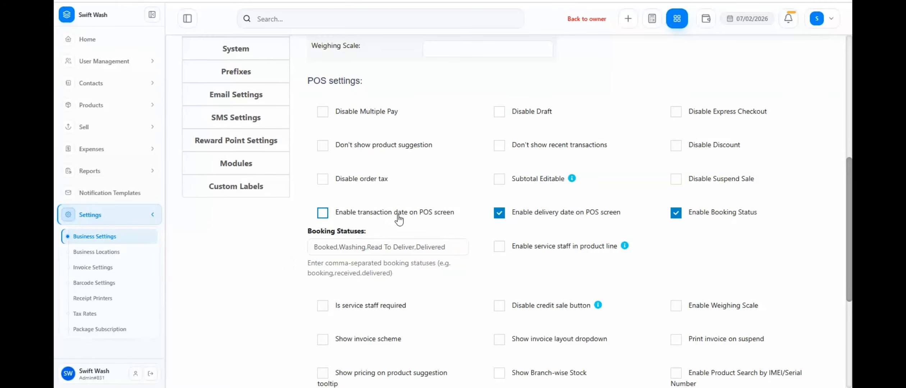
click(341, 216)
scroll(600, 188, down, 5)
click(528, 357)
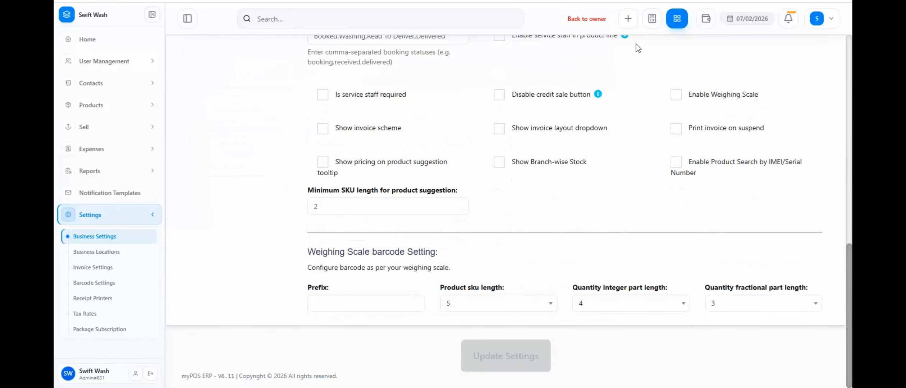
Open the POS screen to check its transaction date field and return to the POS list.
click(677, 21)
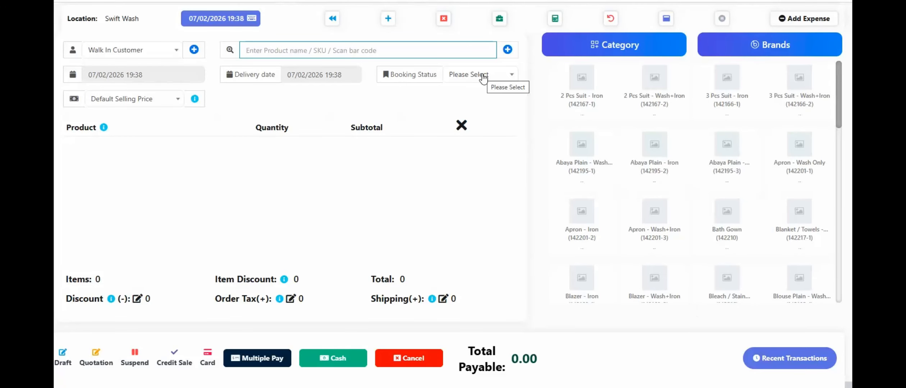
click(333, 20)
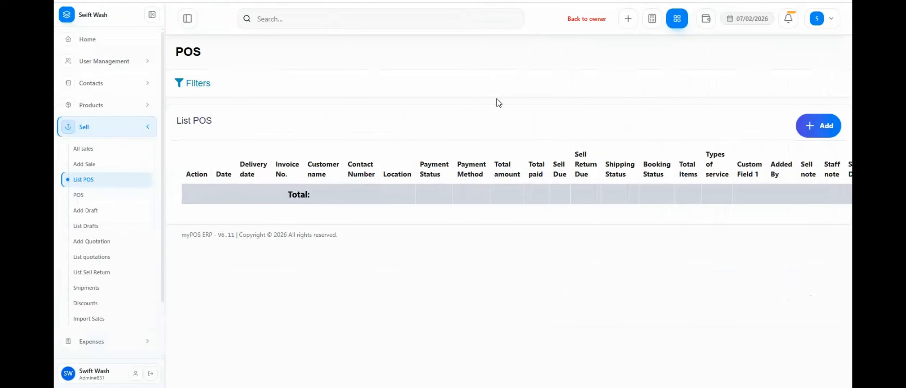
Open the Walk In Customer's contact record from the customer list and examine the account summary and ledger entries.
click(145, 127)
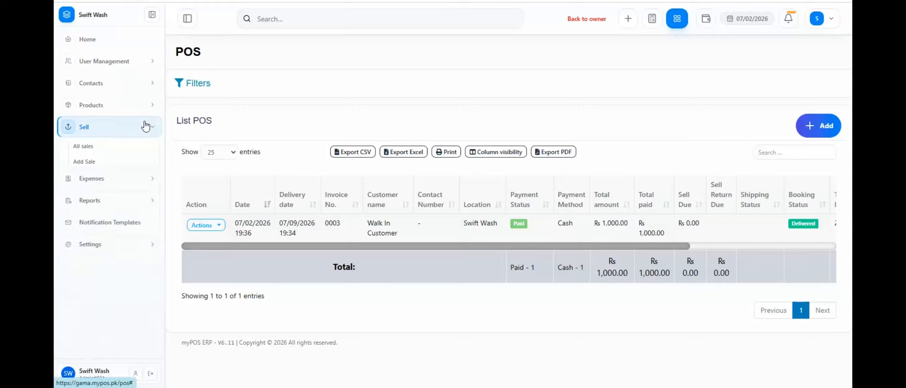
click(152, 70)
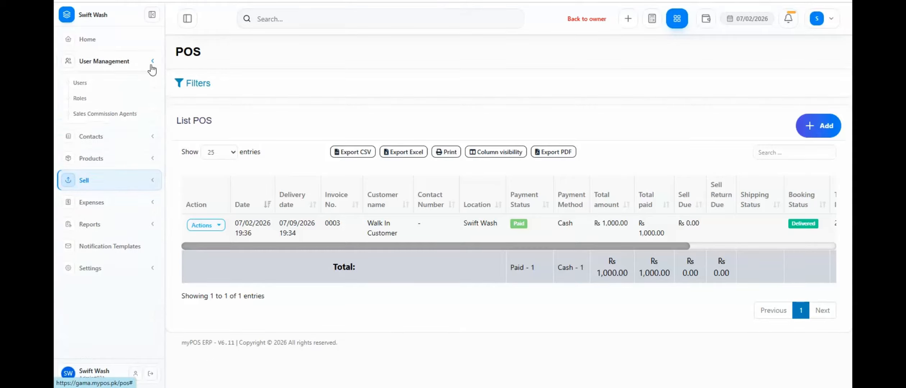
click(153, 71)
click(152, 92)
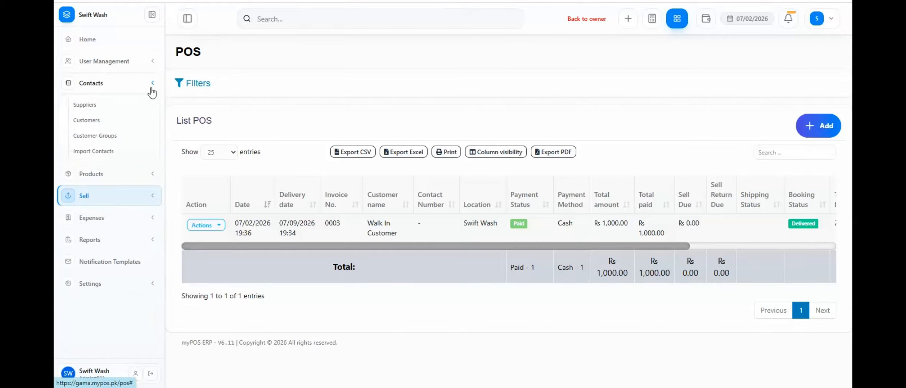
click(86, 120)
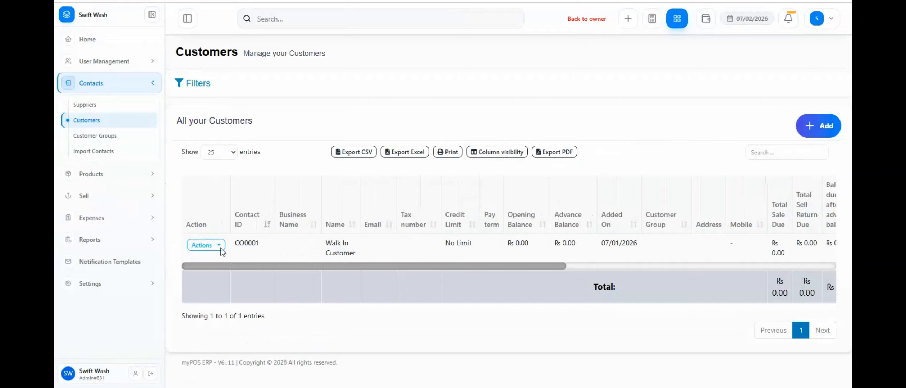
click(220, 246)
click(218, 275)
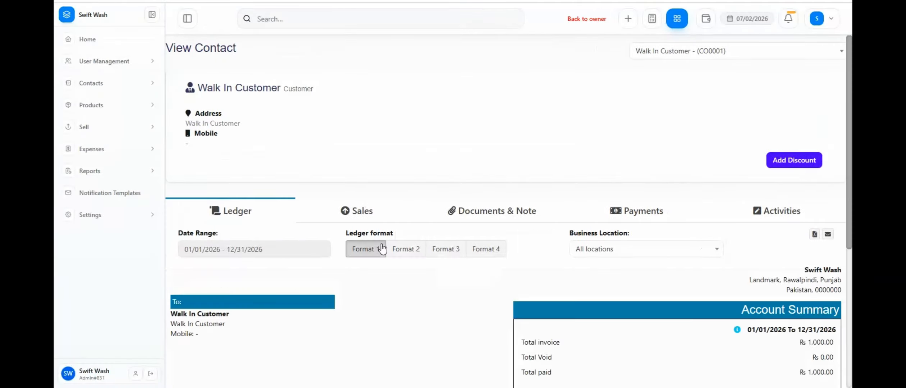
scroll(409, 276, down, 5)
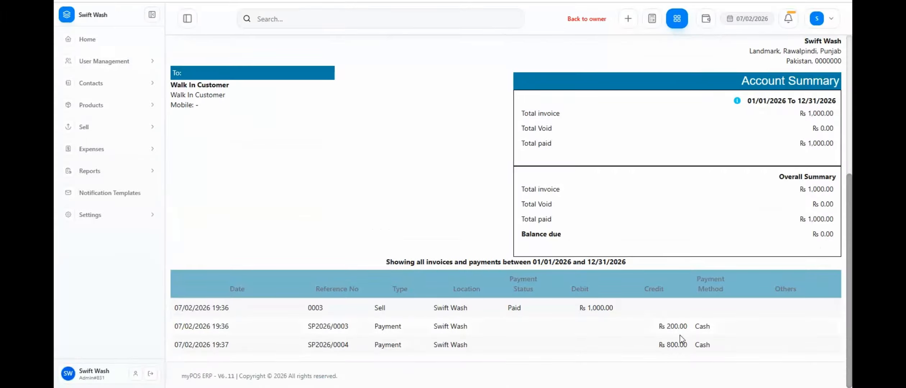
scroll(601, 227, up, 5)
Review the Walk In Customer's sales records and payment history.
click(350, 82)
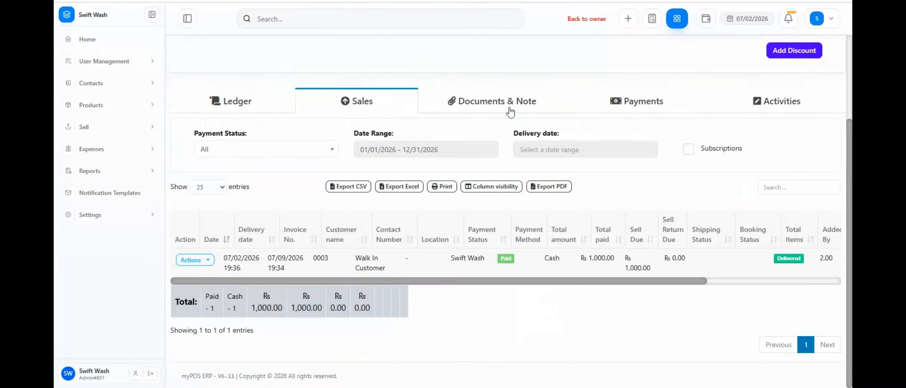
click(663, 106)
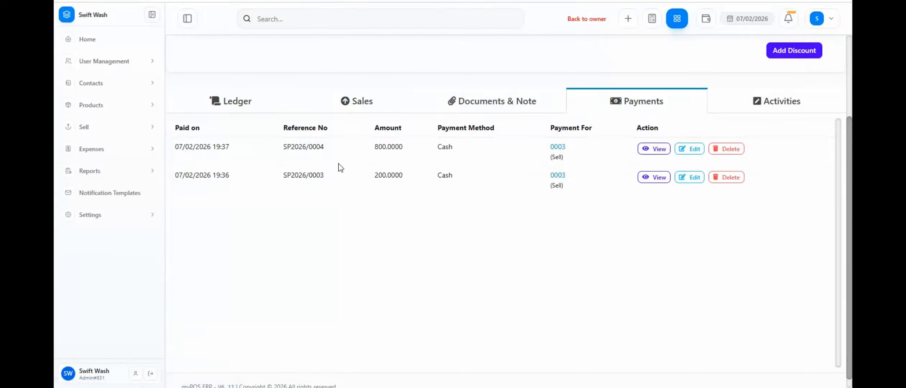
scroll(341, 168, up, 3)
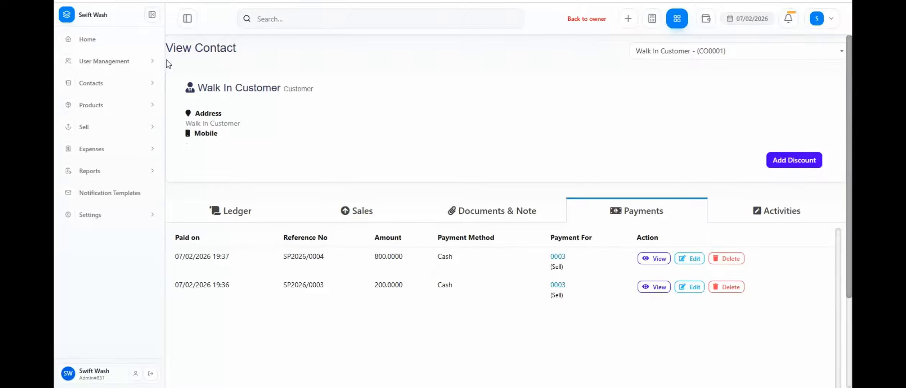
Return to the home dashboard and look over the list of available reports.
click(115, 42)
click(146, 172)
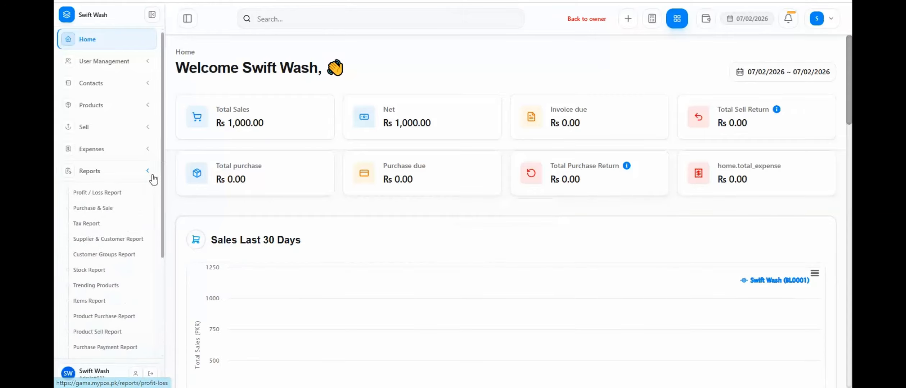
click(148, 175)
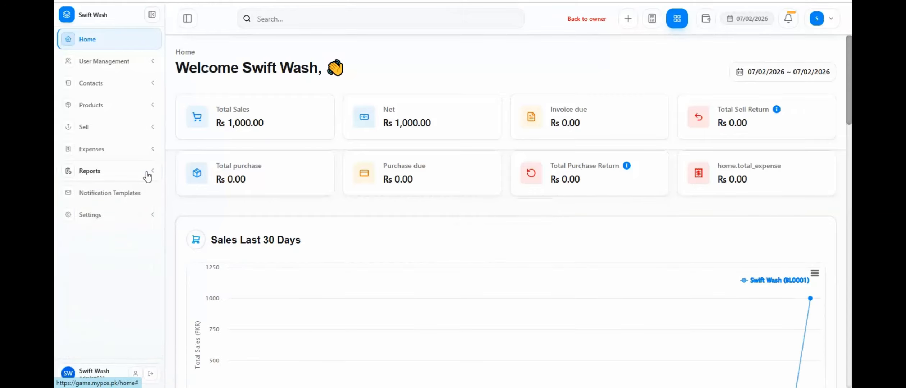